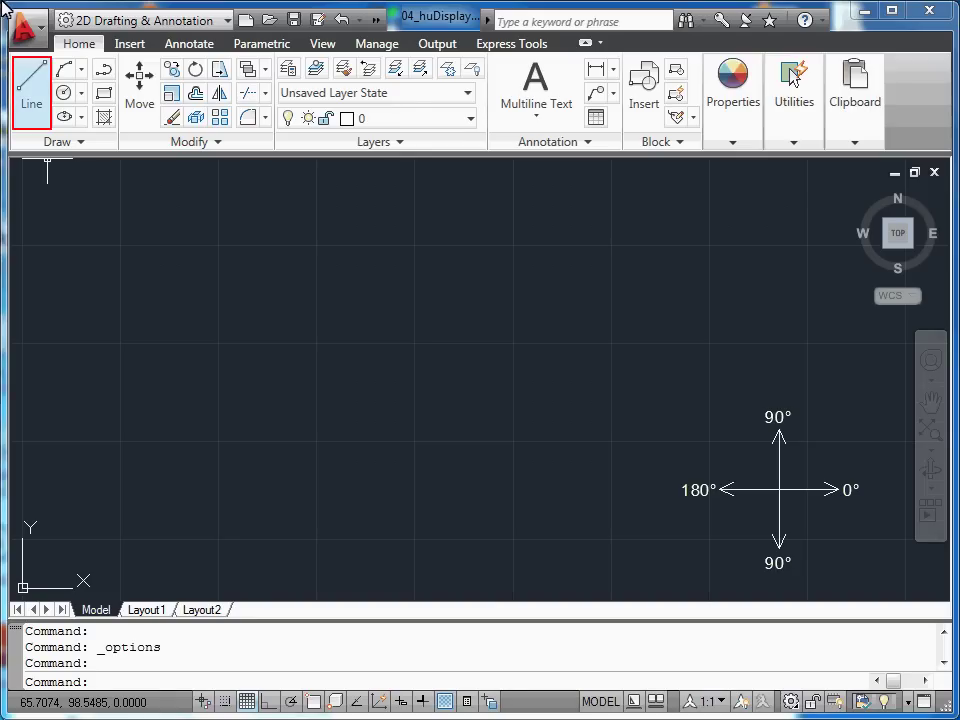
Sketch an open freehand zigzag of line segments on the left, enable Dynamic Input, and end the command.
left_click(26, 103)
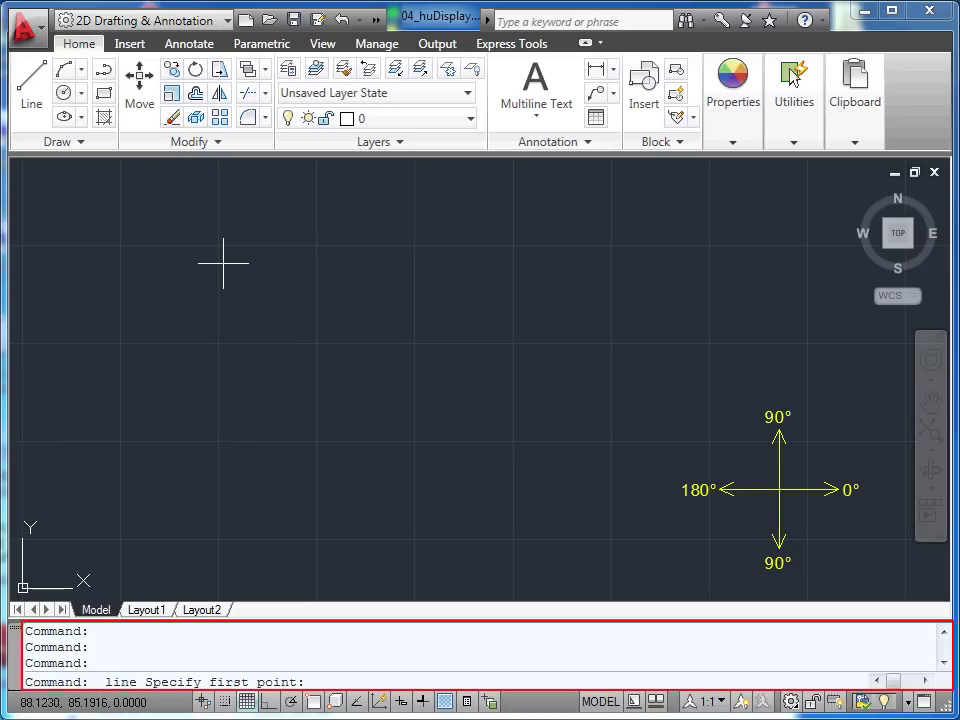
left_click(108, 248)
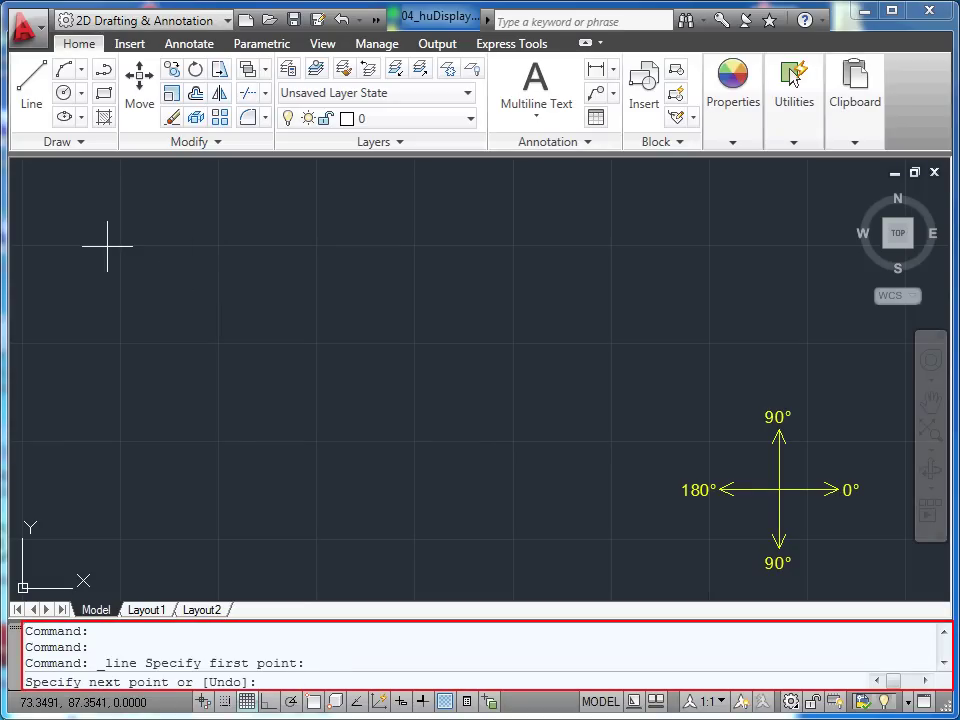
left_click(127, 350)
left_click(165, 256)
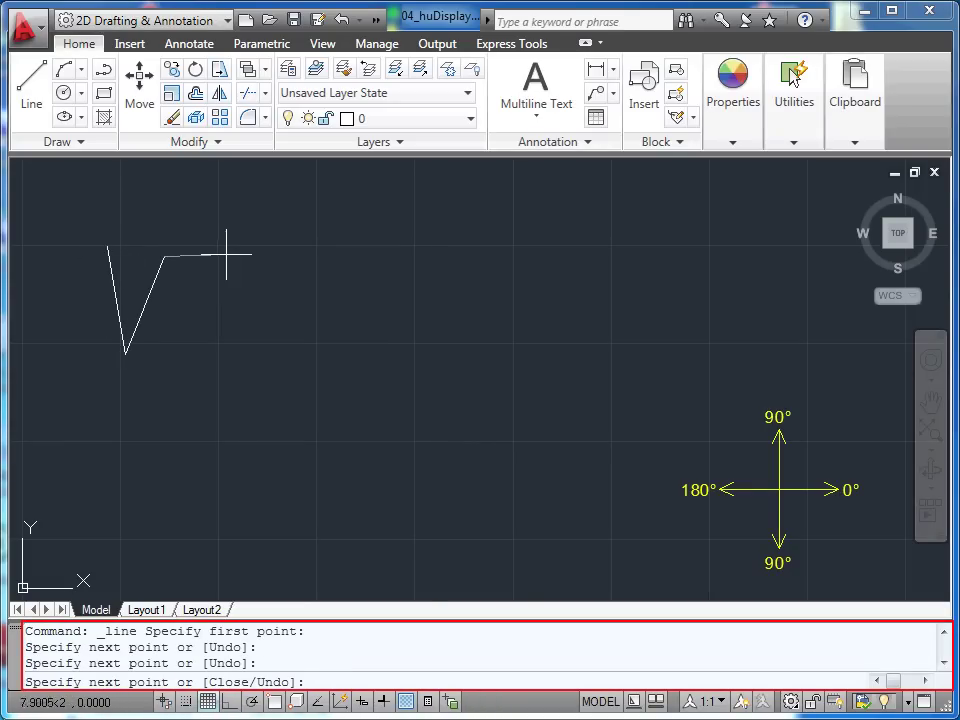
left_click(214, 256)
left_click(227, 255)
left_click(234, 297)
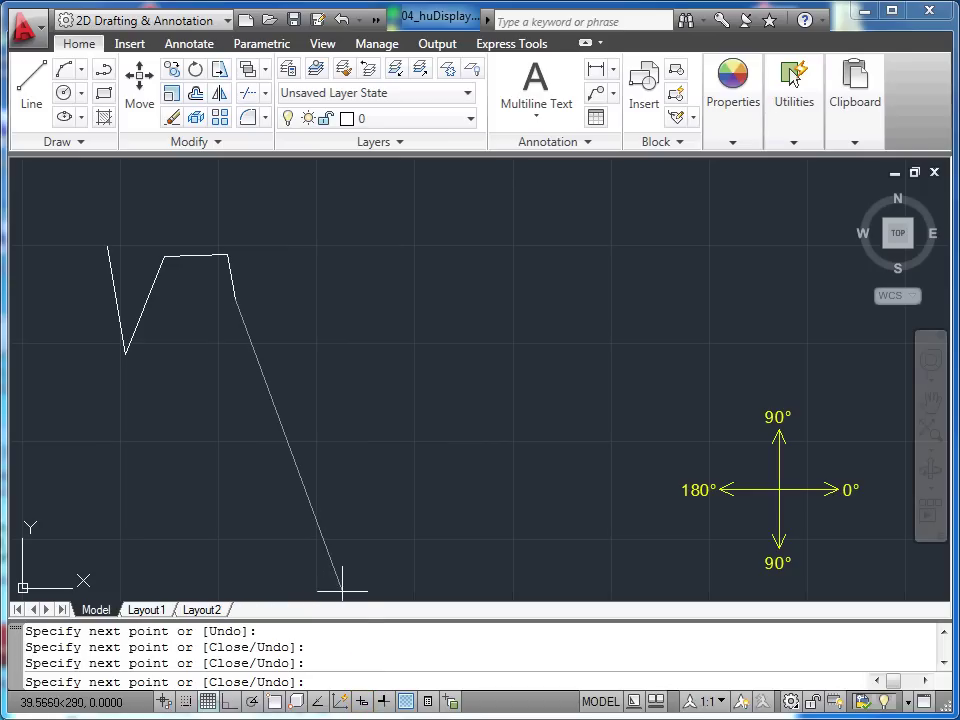
left_click(366, 703)
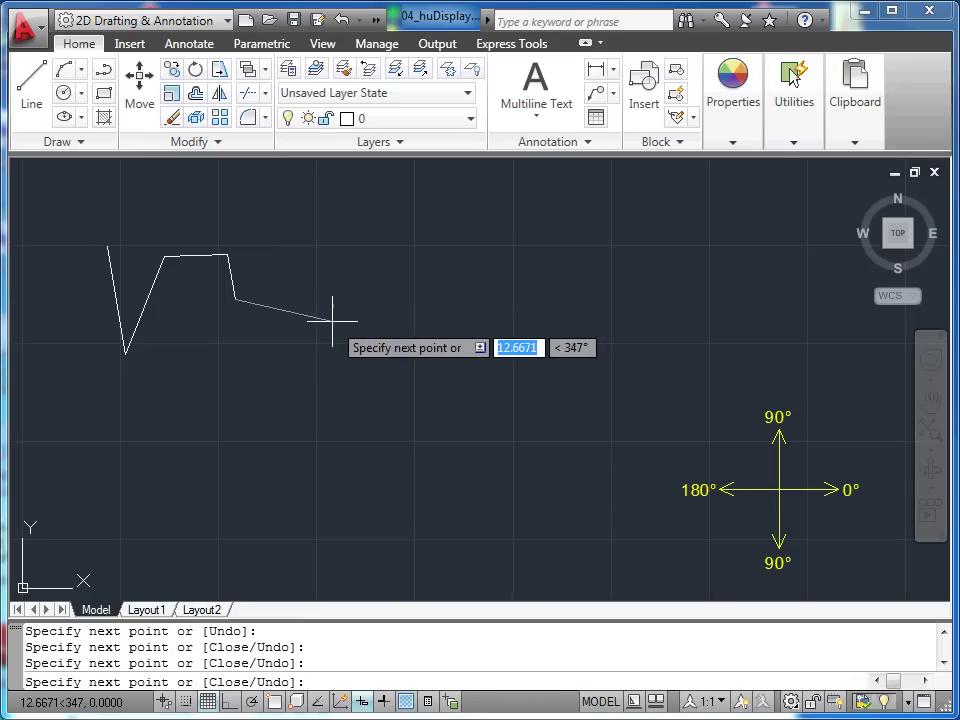
key("Escape")
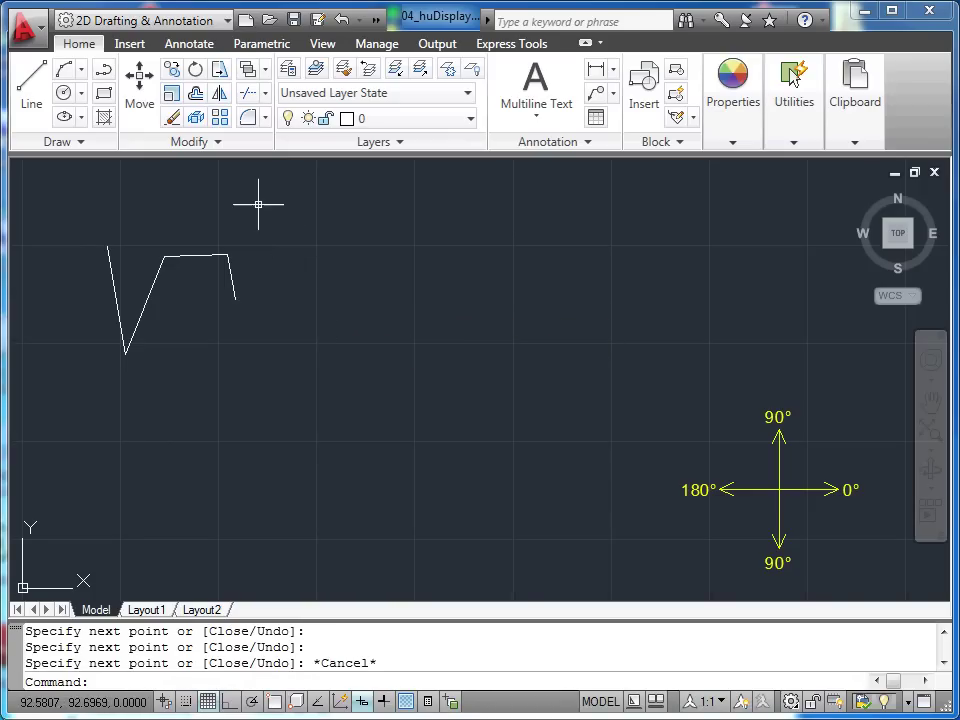
Start a new line right of the sketch and lock its first segment's length at 25.
left_click(29, 95)
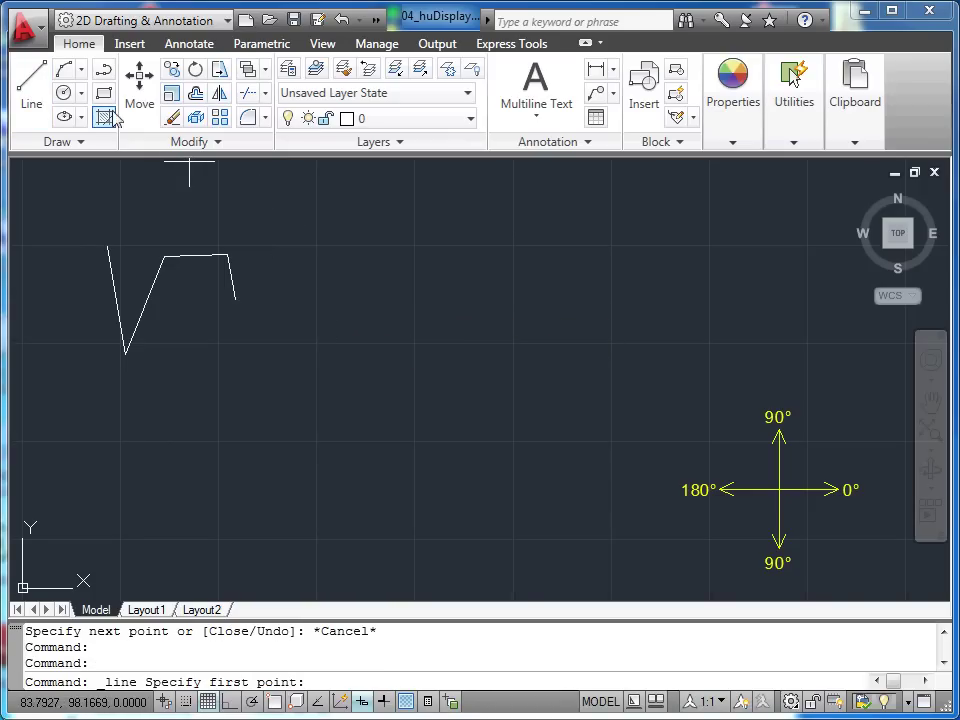
left_click(413, 248)
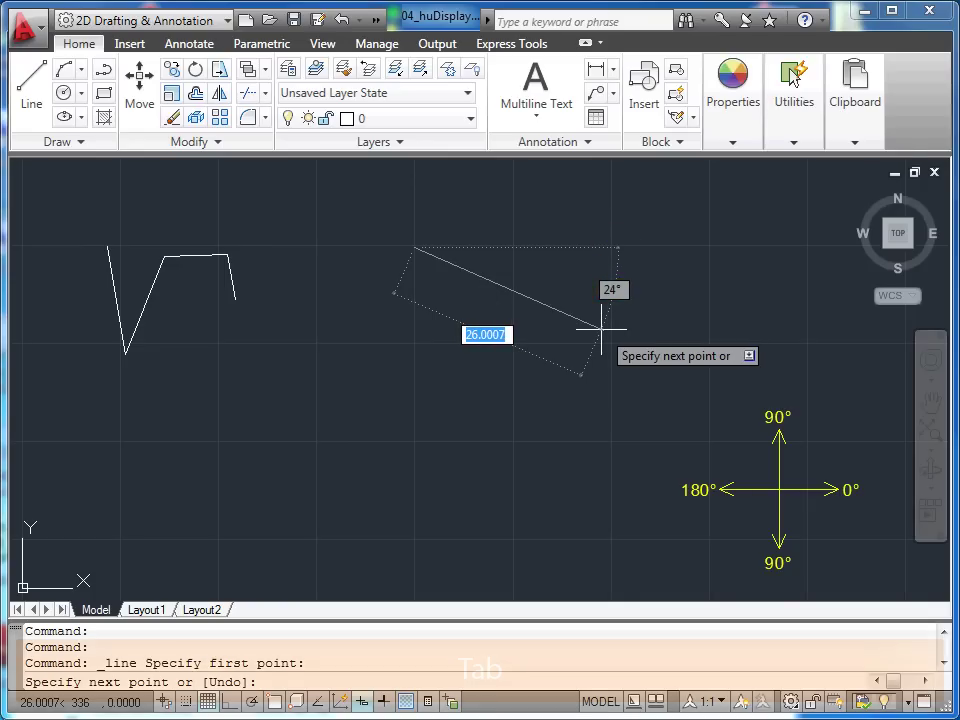
key("Tab")
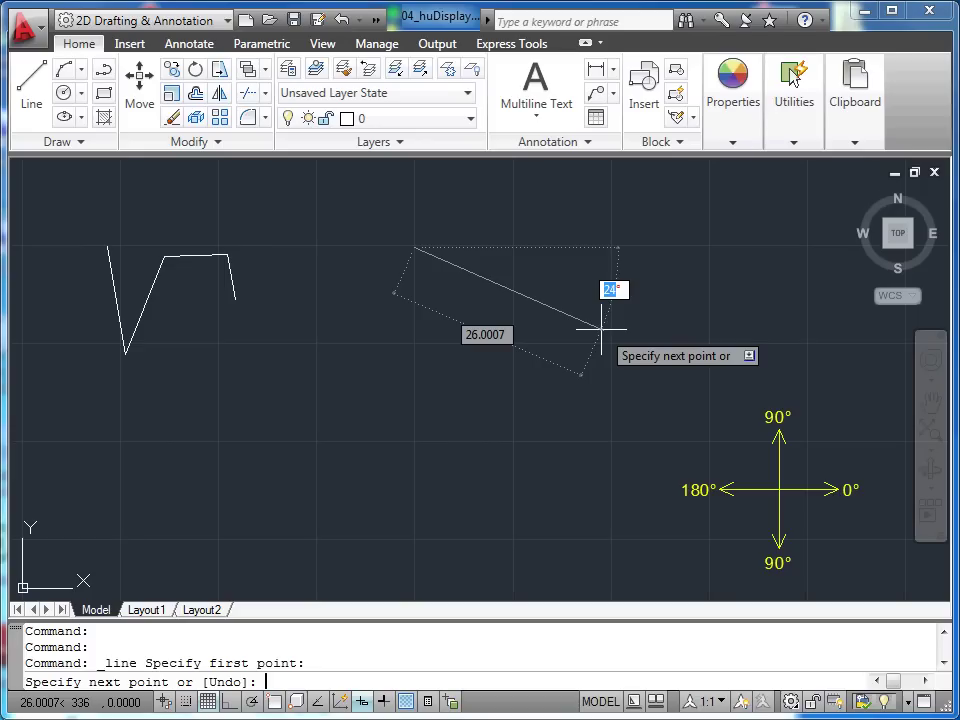
key("Tab")
type("25")
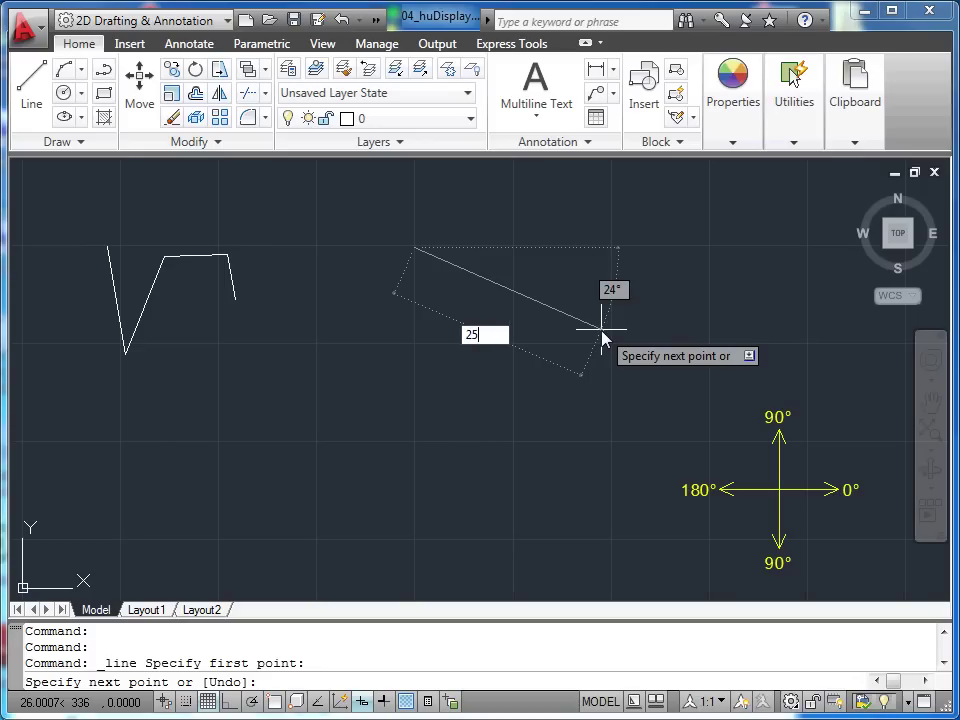
key("Tab")
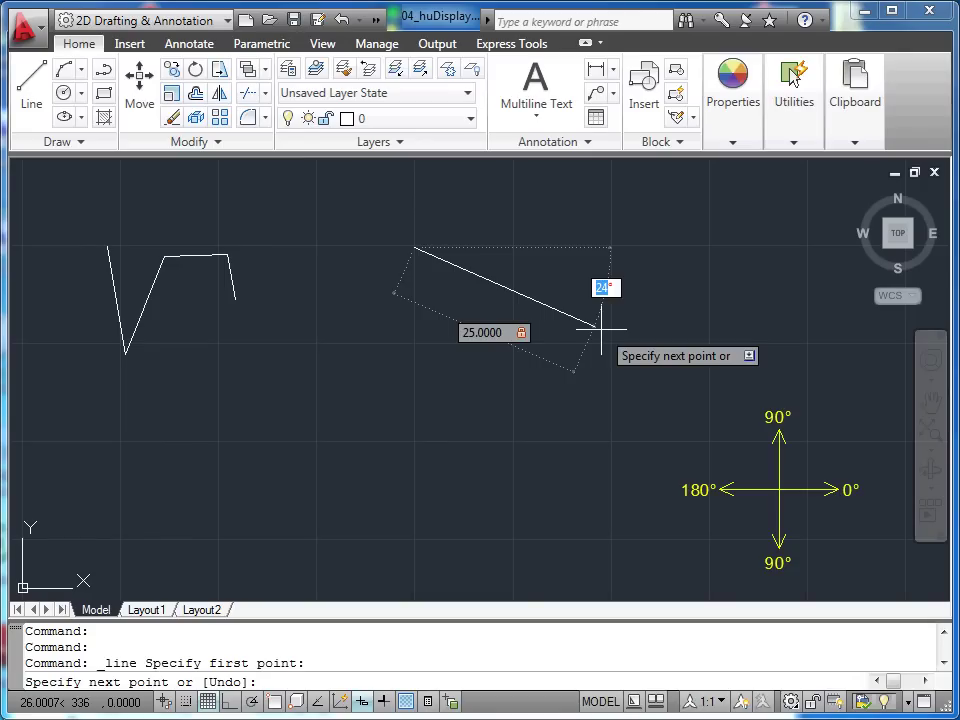
Commit the 25-unit top edge at 0° and a 25-unit vertical edge at 90°.
type("0")
key("Return")
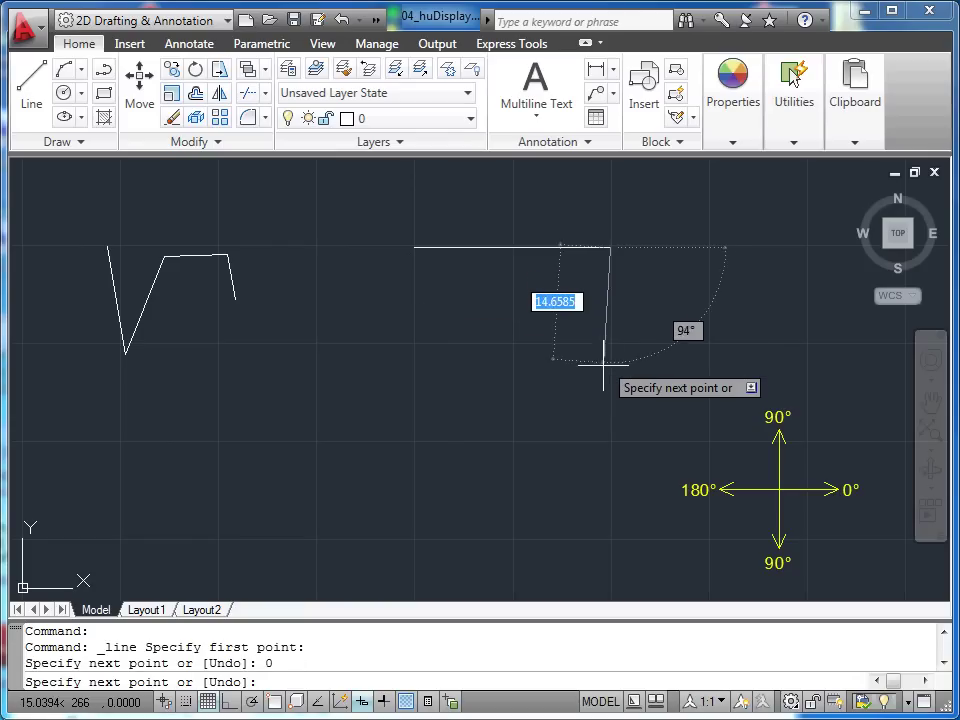
type("25")
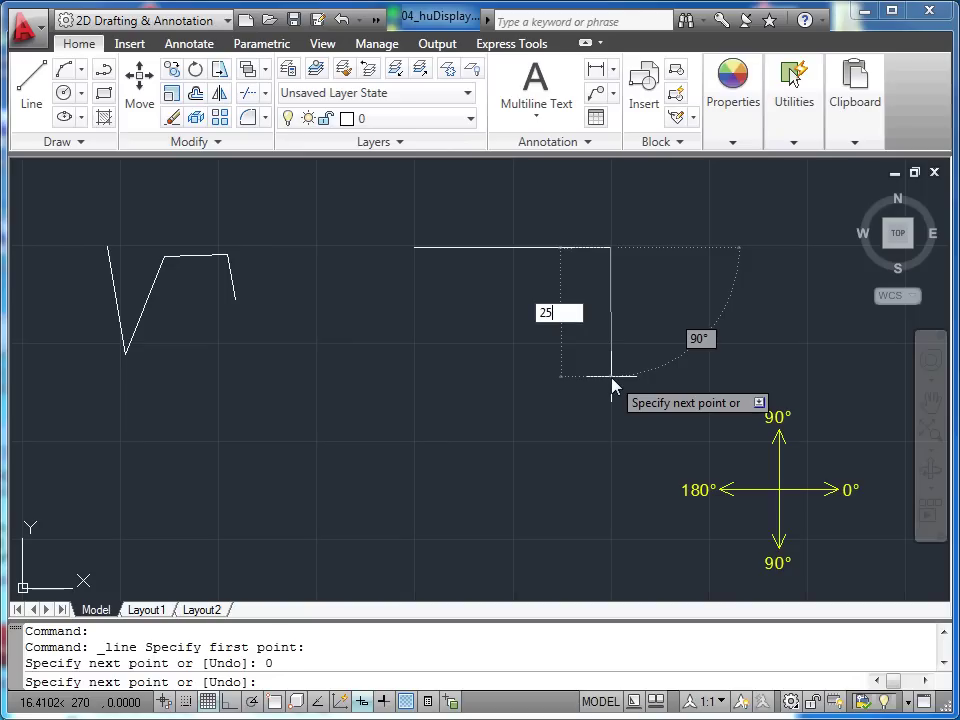
key("Tab")
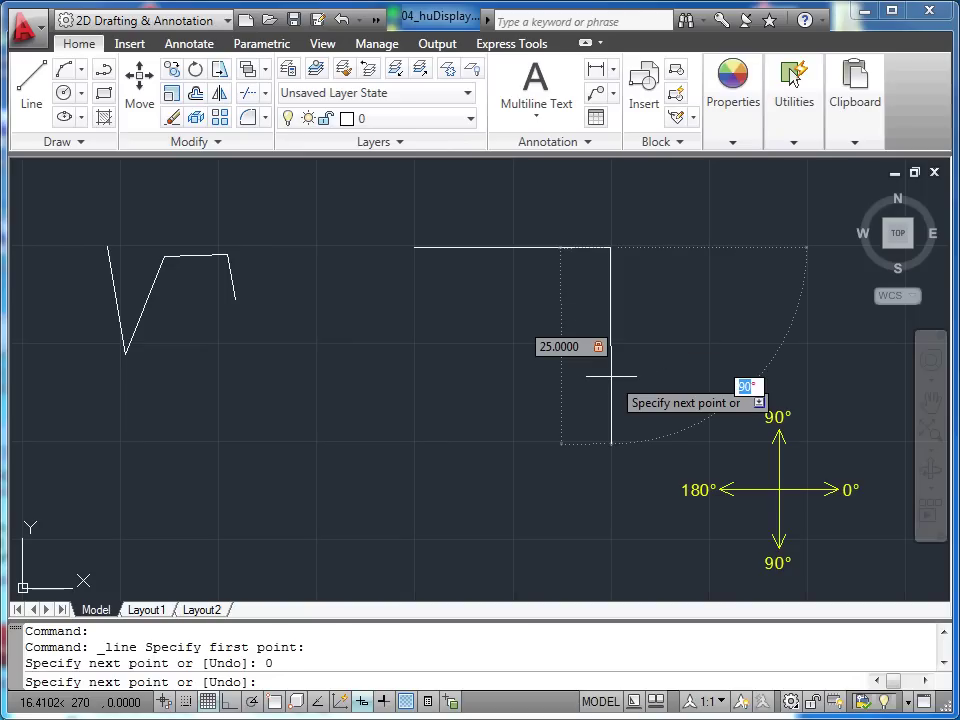
type("90")
key("Return")
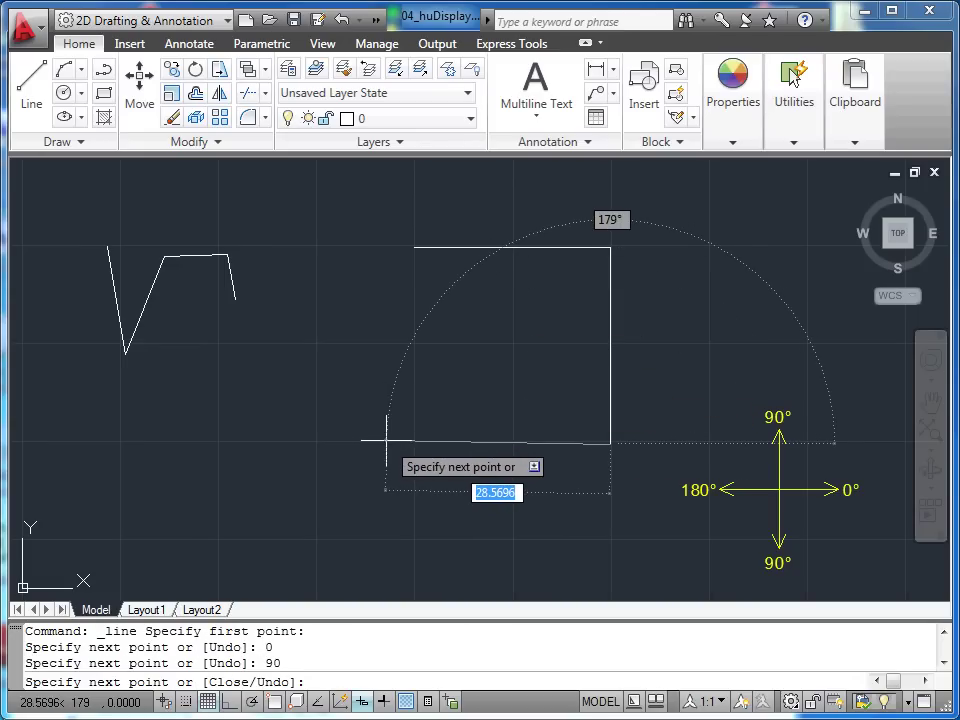
Enter length 25 and angle 180 for the next edge.
type("25")
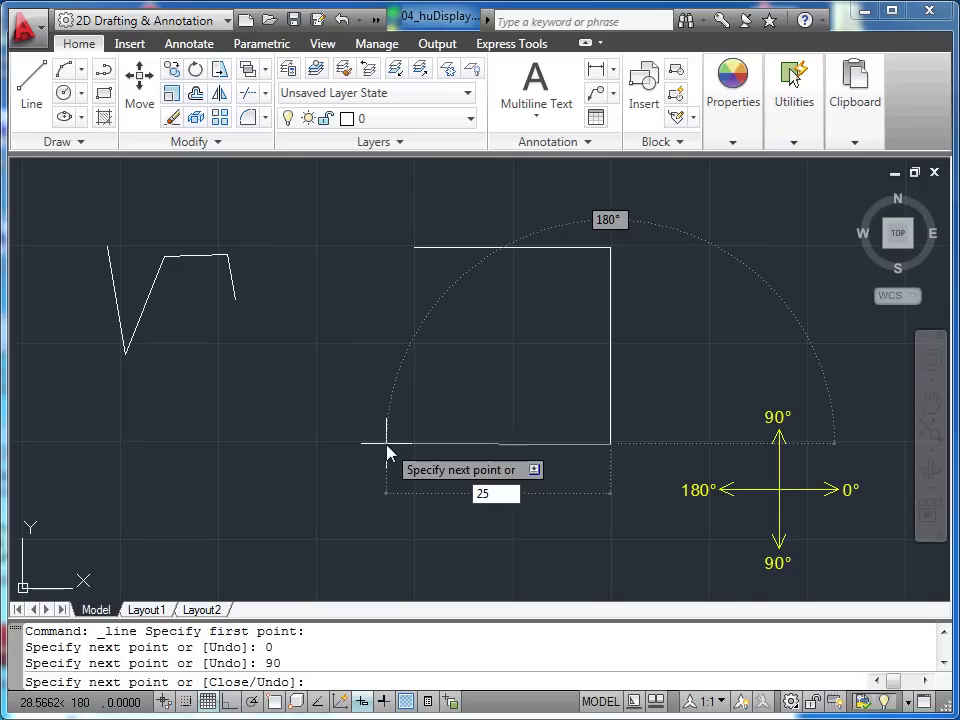
key("Tab")
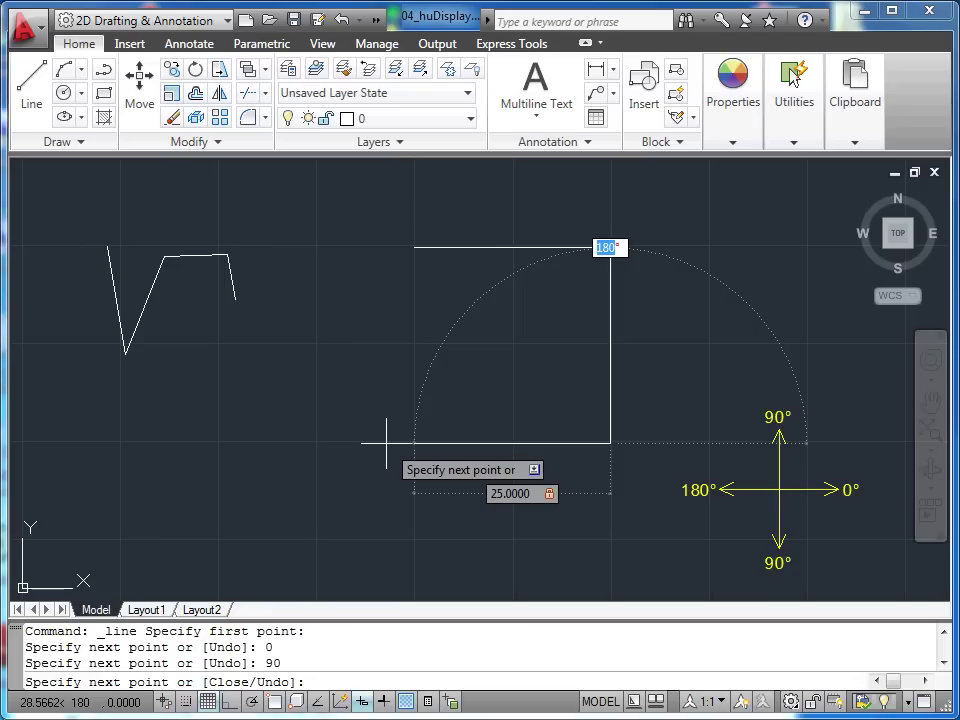
type("180")
Commit the 180° bottom edge, add a 25-unit side at 90°, and end the line.
key("Return")
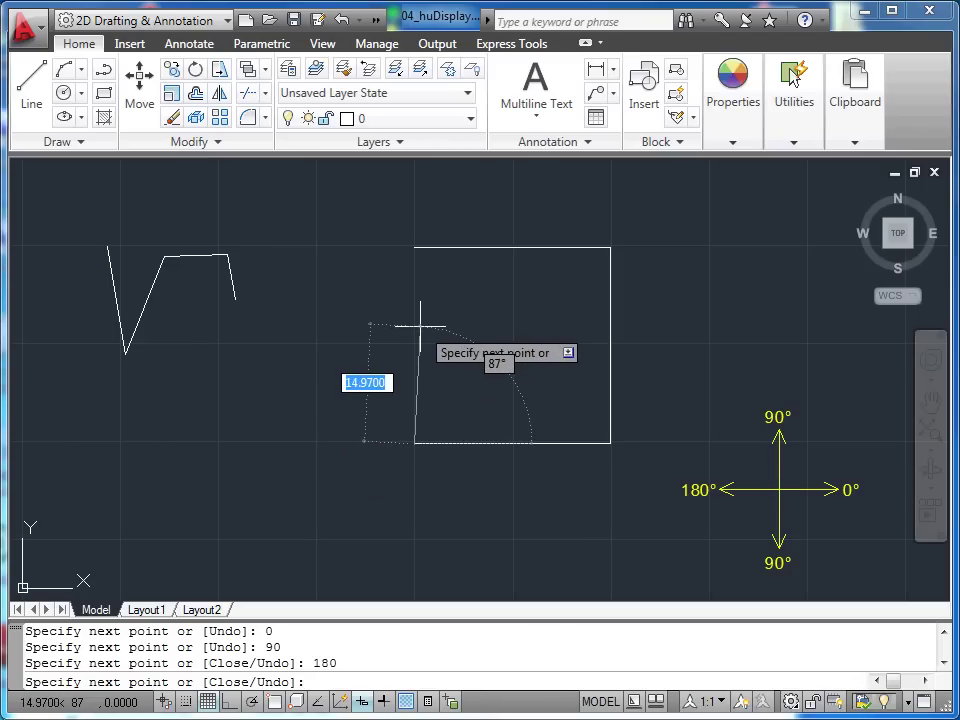
type("25")
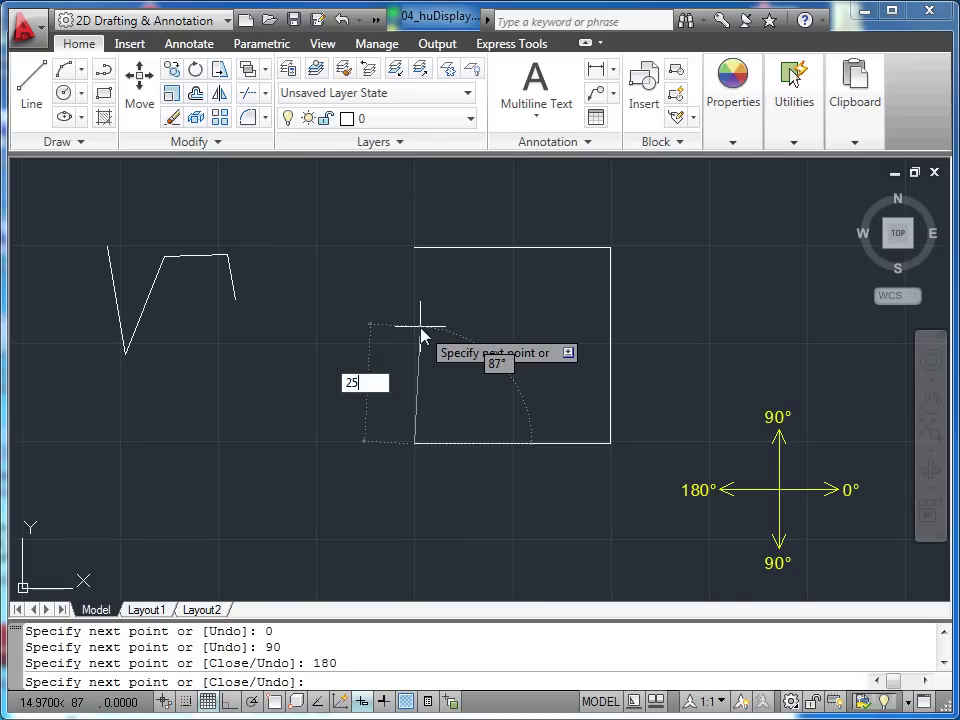
key("Tab")
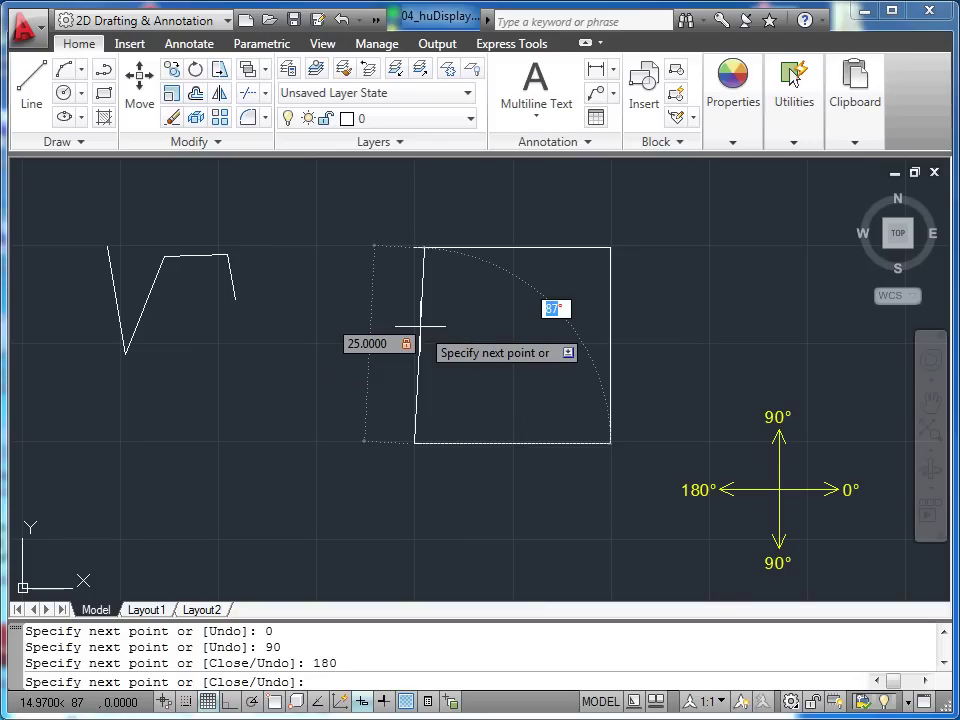
type("90")
key("Return")
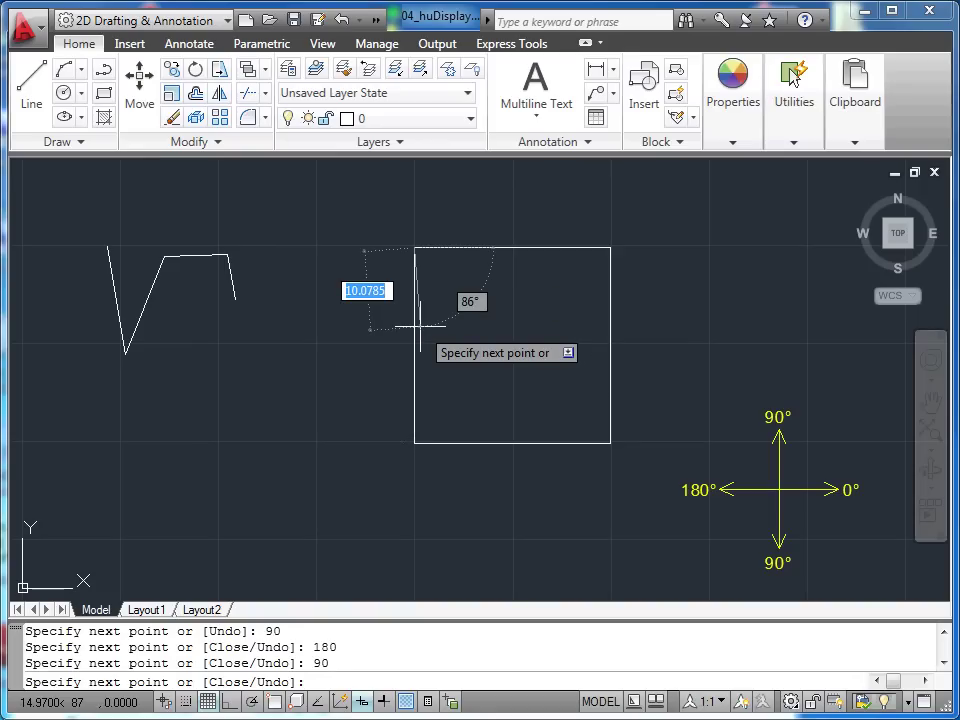
key("Escape")
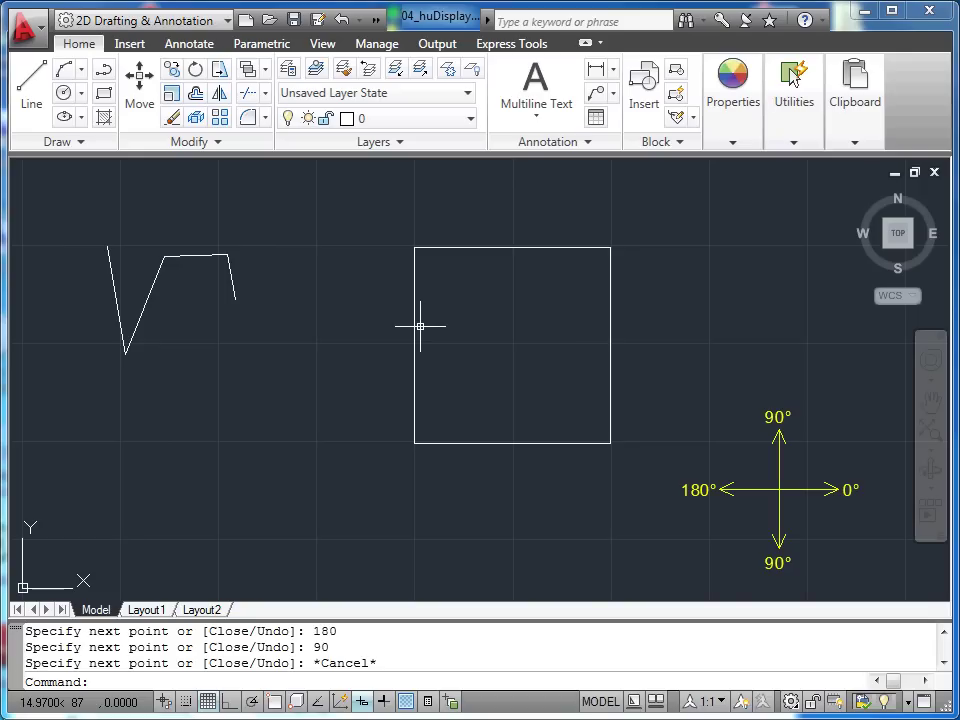
Below the green reference rectangle, draw a 30-unit horizontal line at 0°.
middle_click_drag(677, 328, 267, 306)
mouse_move(414, 396)
middle_mouse_down()
mouse_move(461, 350)
mouse_move(433, 362)
mouse_move(366, 364)
middle_mouse_up()
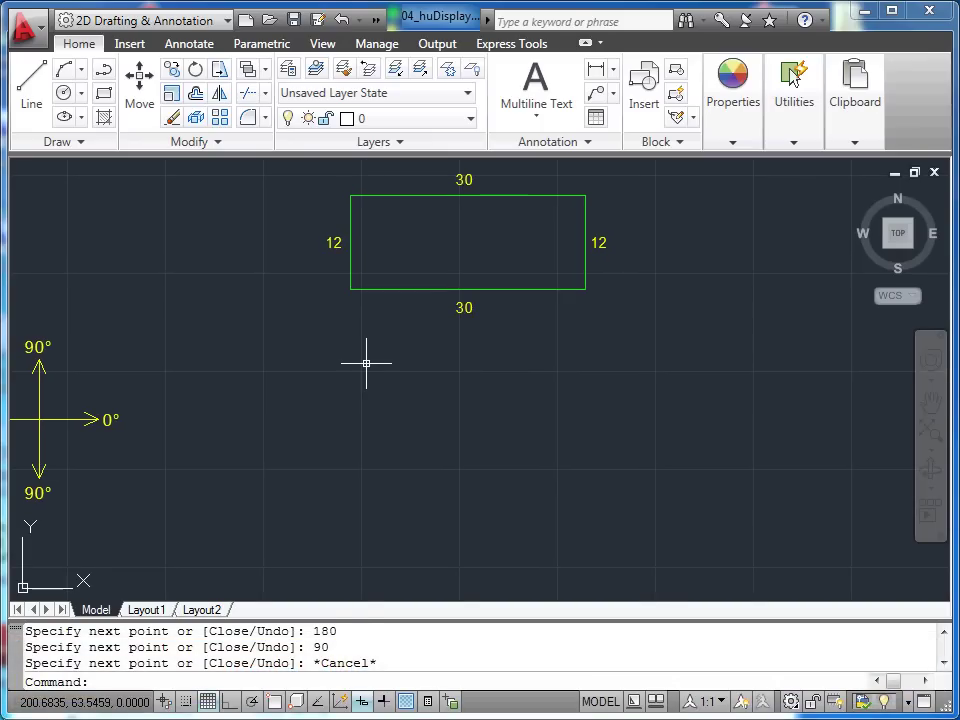
left_click(30, 86)
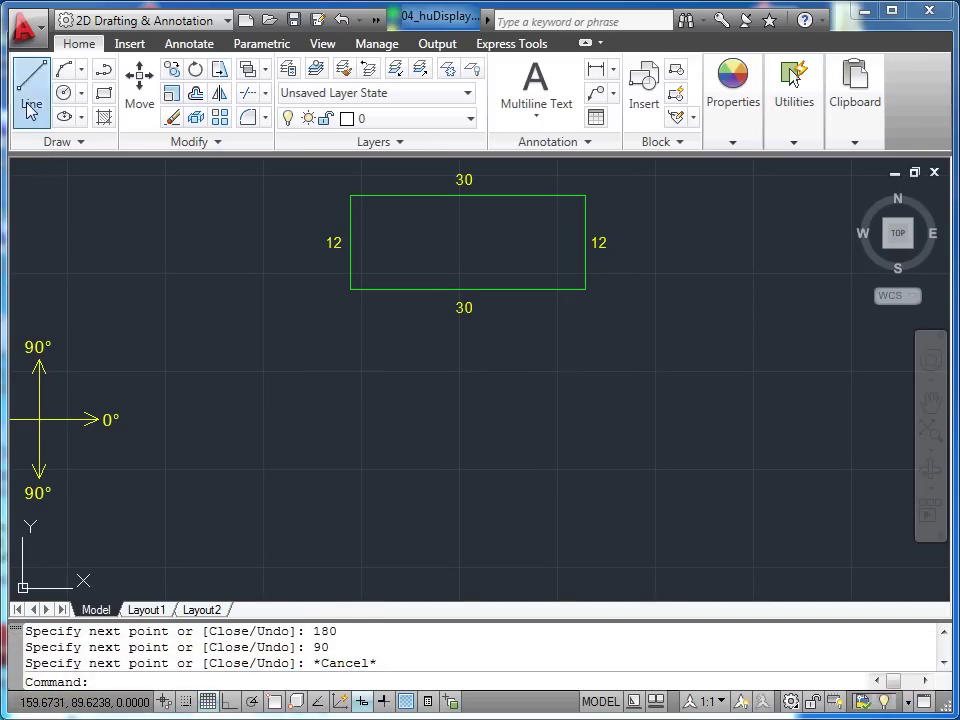
left_click(362, 402)
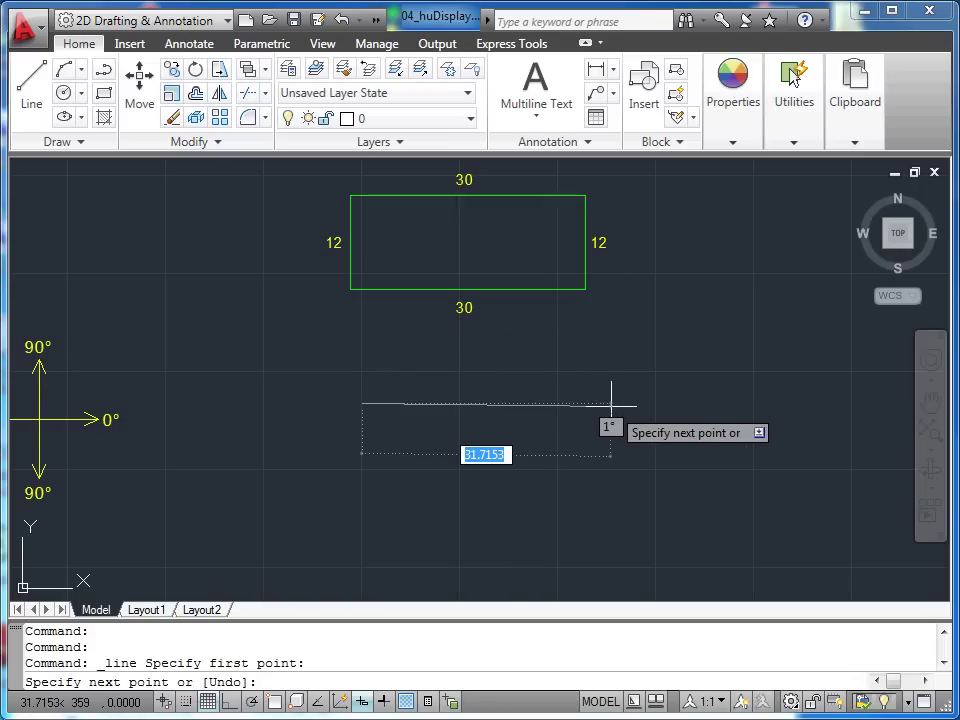
type("30")
key("Tab")
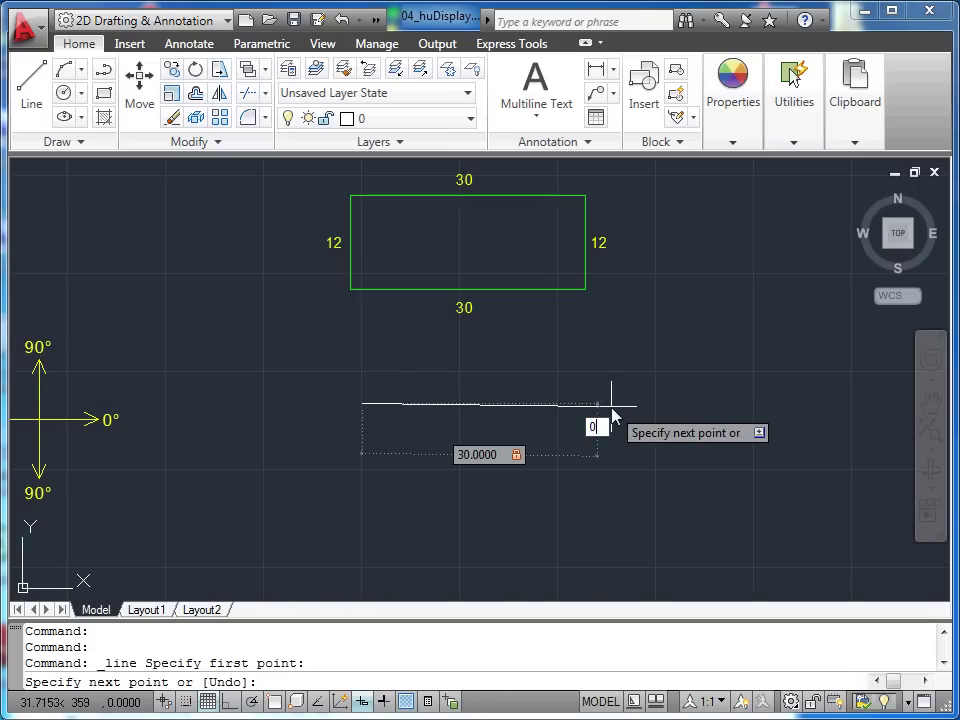
type("0")
key("Return")
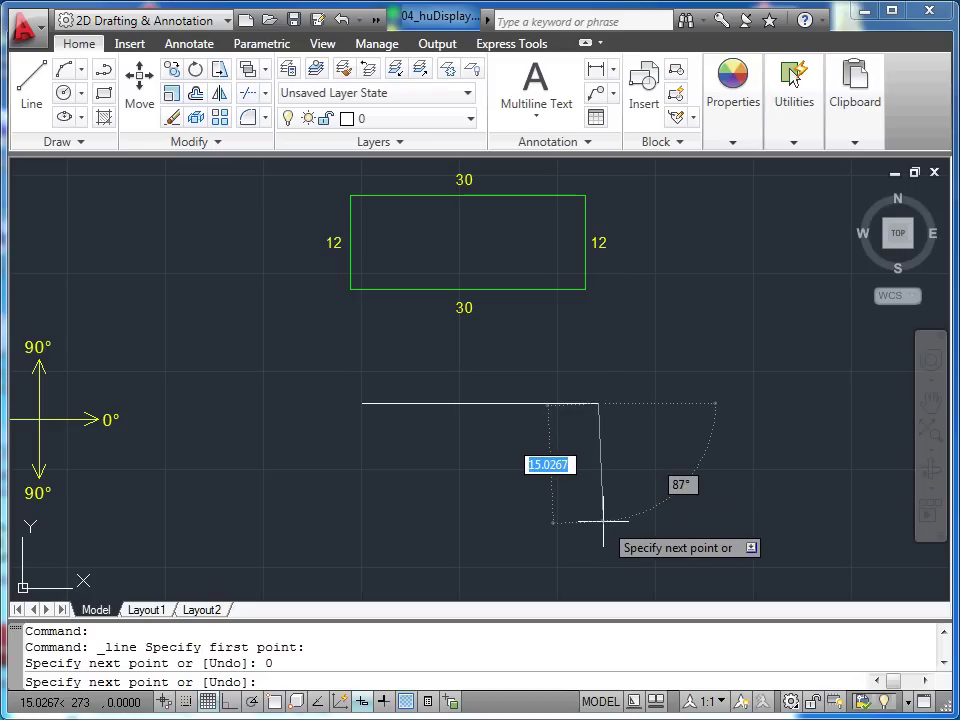
Enter length 12 and angle 90 for the next side.
type("12")
key("Tab")
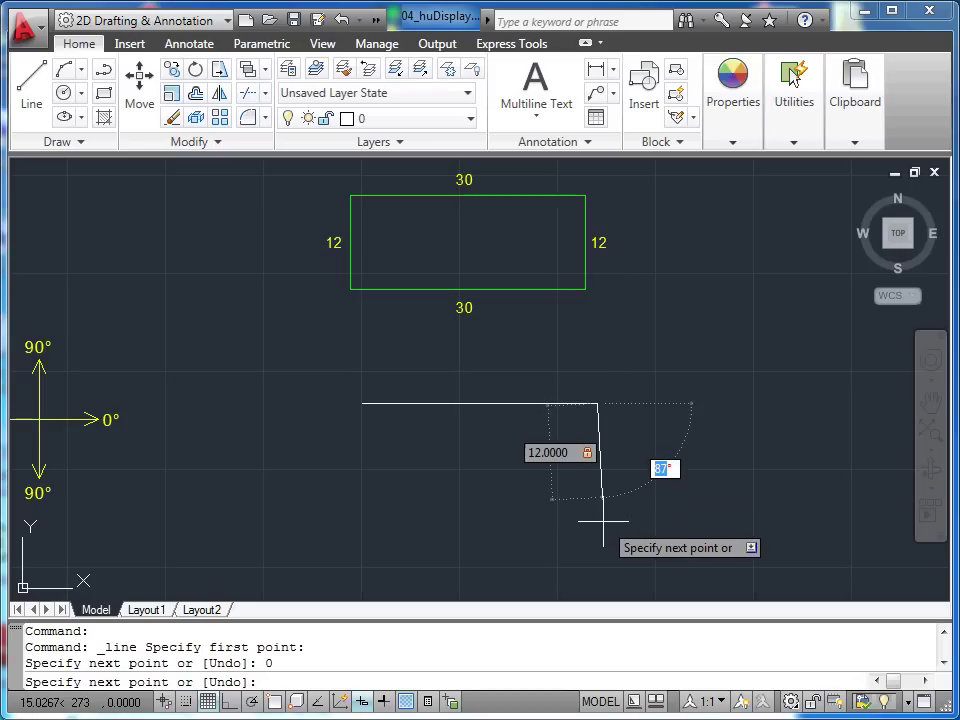
type("90")
Commit the 12-unit side, add a 30-unit edge at 180°, then Close the rectangle.
key("Return")
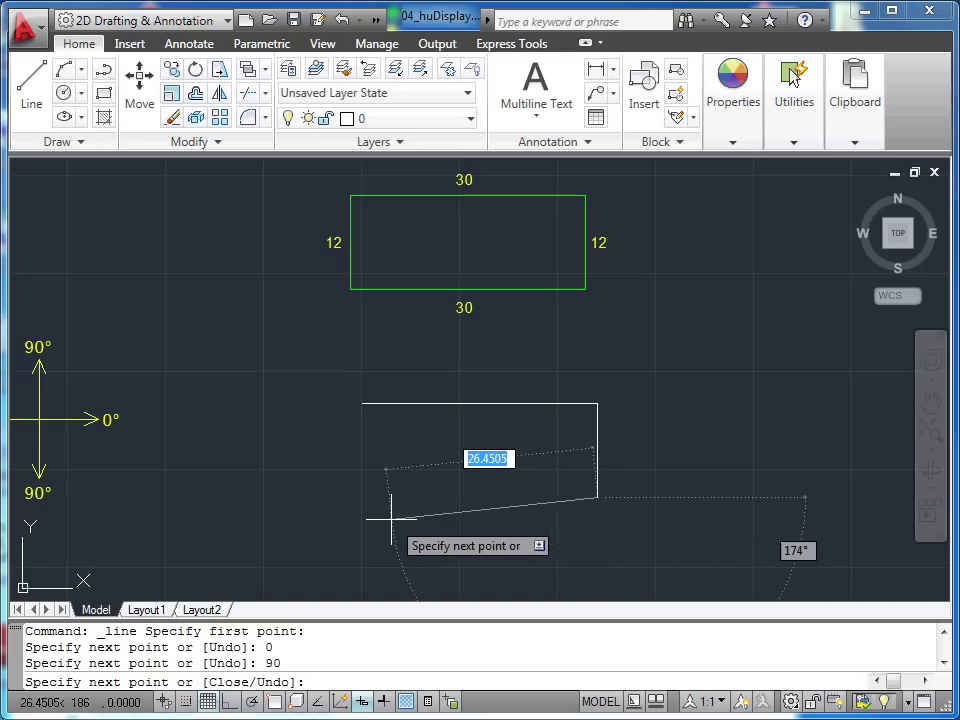
type("30")
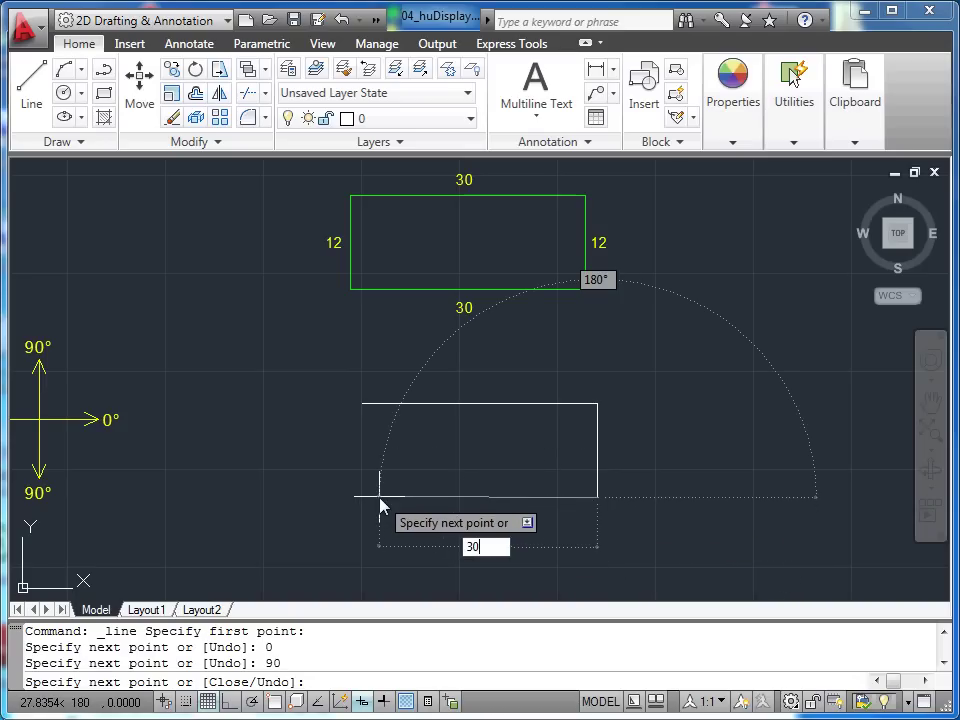
key("Tab")
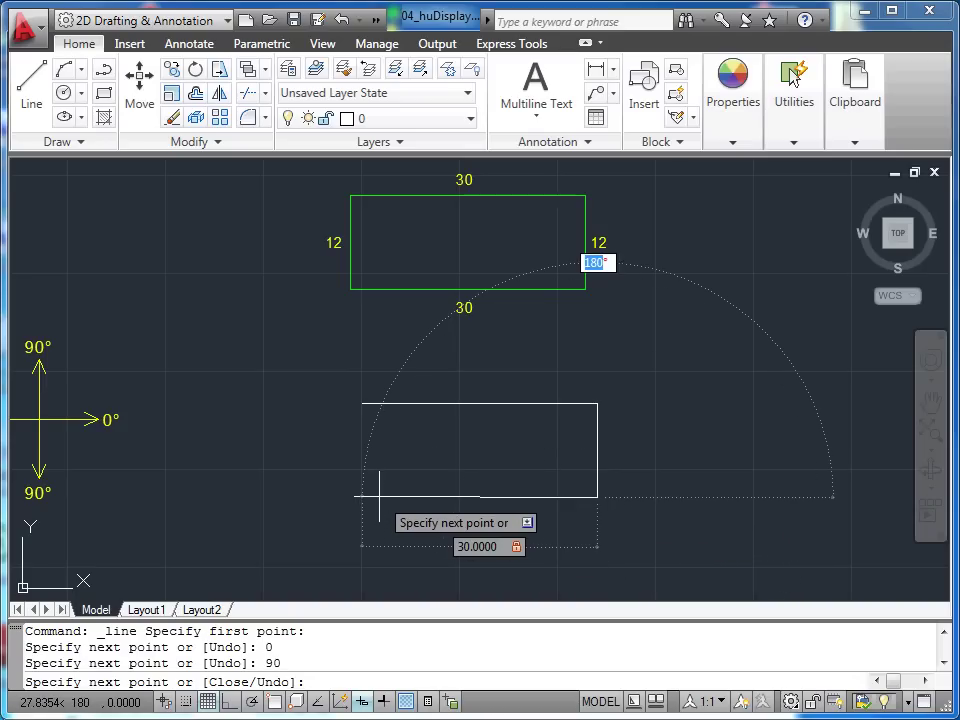
type("180")
key("Return")
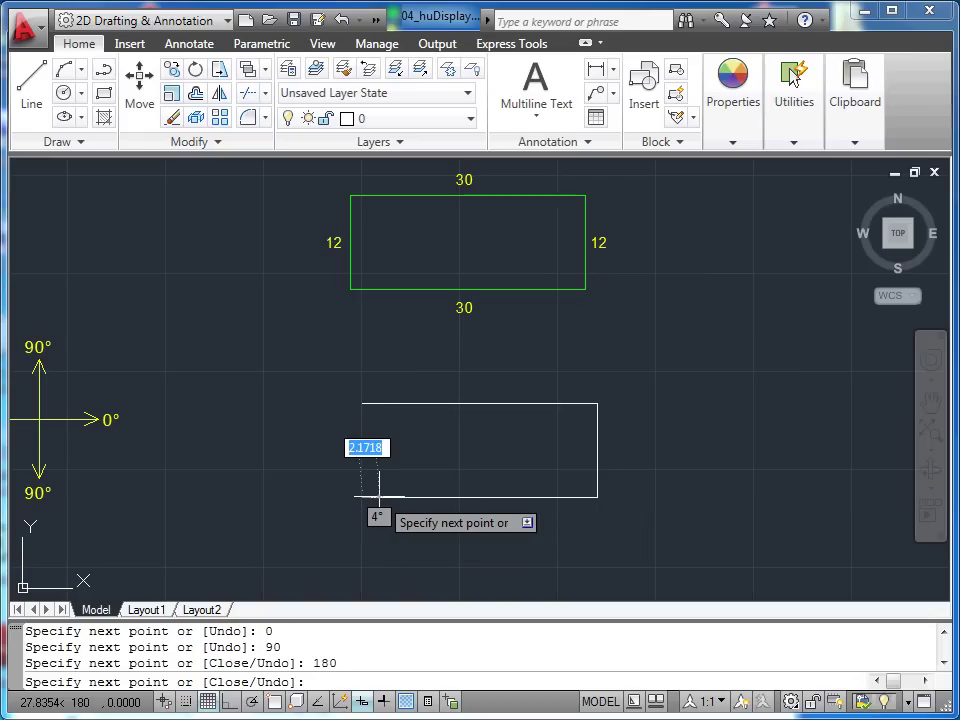
right_click(421, 440)
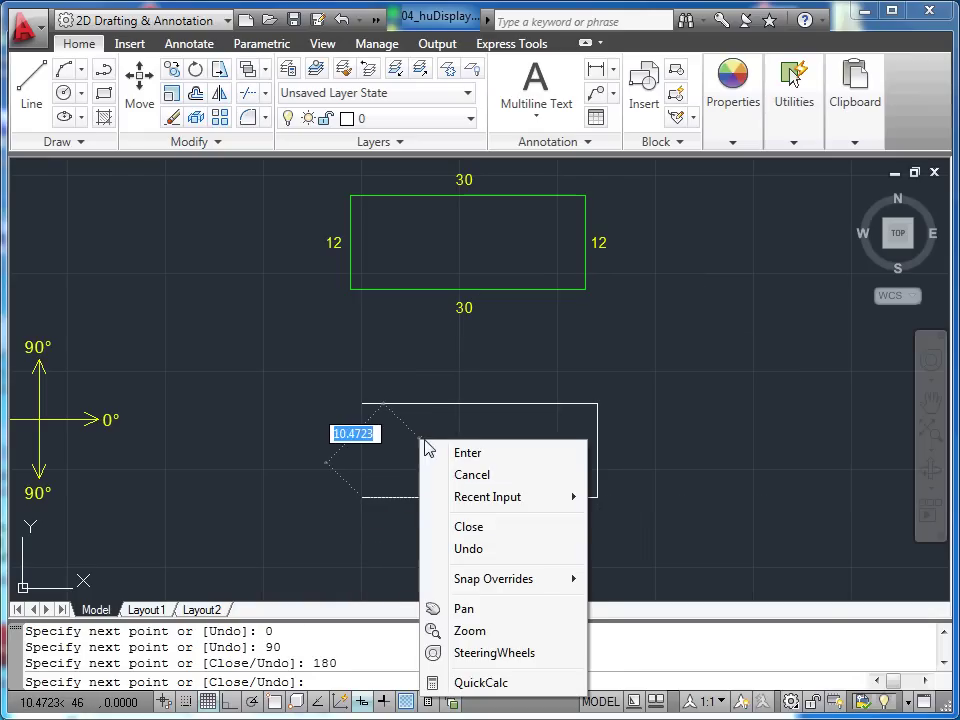
left_click(469, 527)
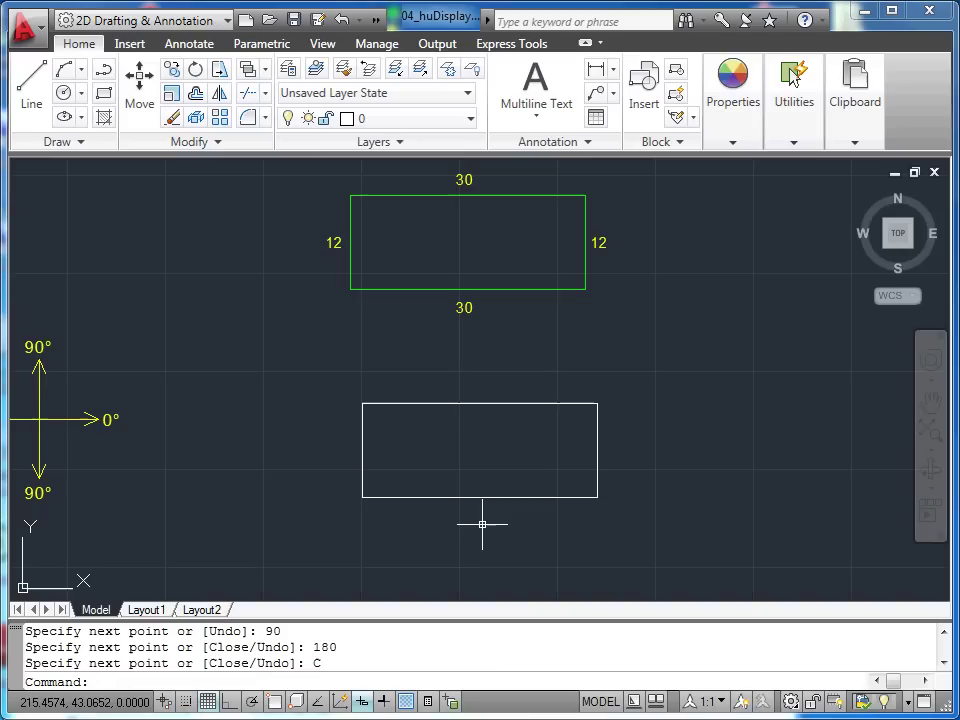